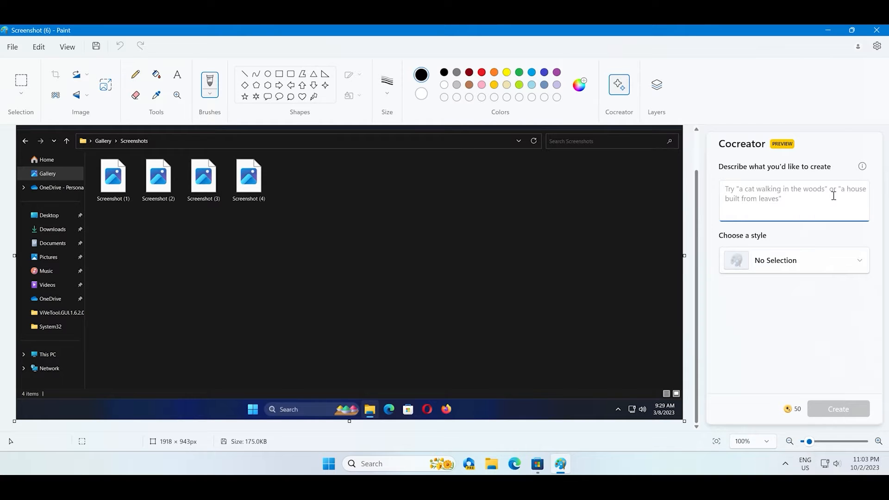
# - Enter the Cocreator prompt 'a car zooming past a person on road'
pyautogui.write('a car ')
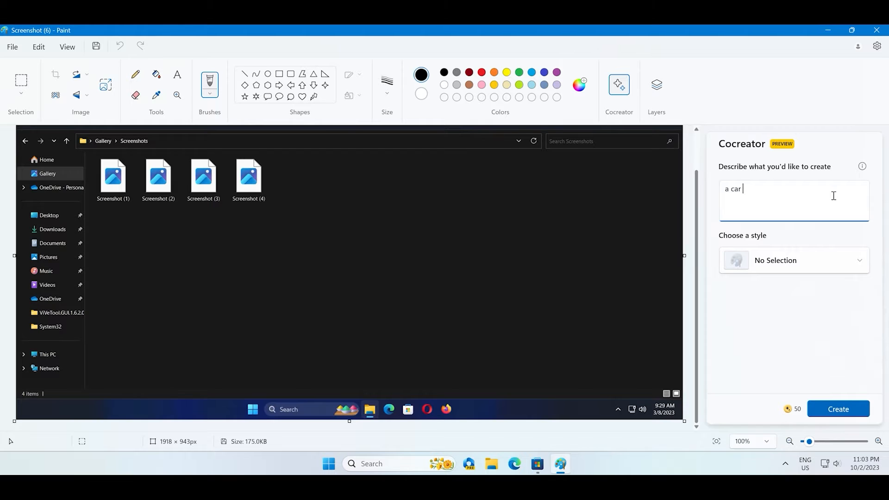
pyautogui.write('zooming past a person on road')
# - Choose the Anime style and generate image variants from the prompt
pyautogui.click(805, 273)
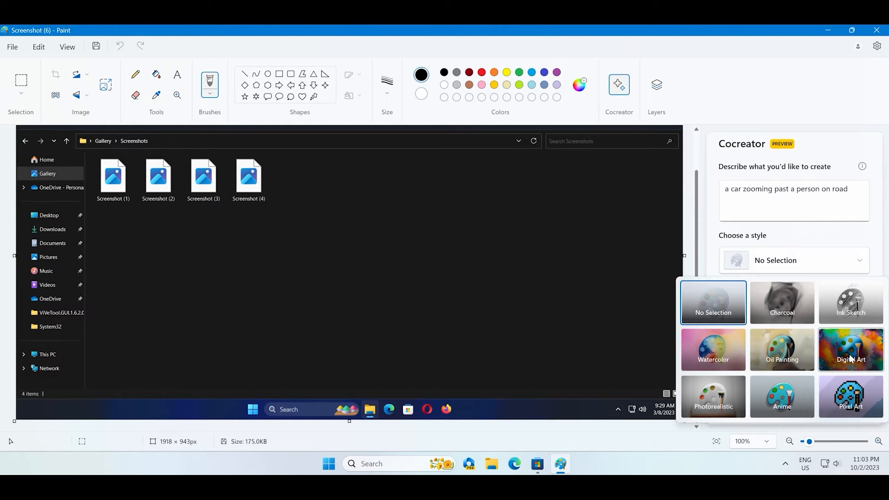
pyautogui.click(789, 398)
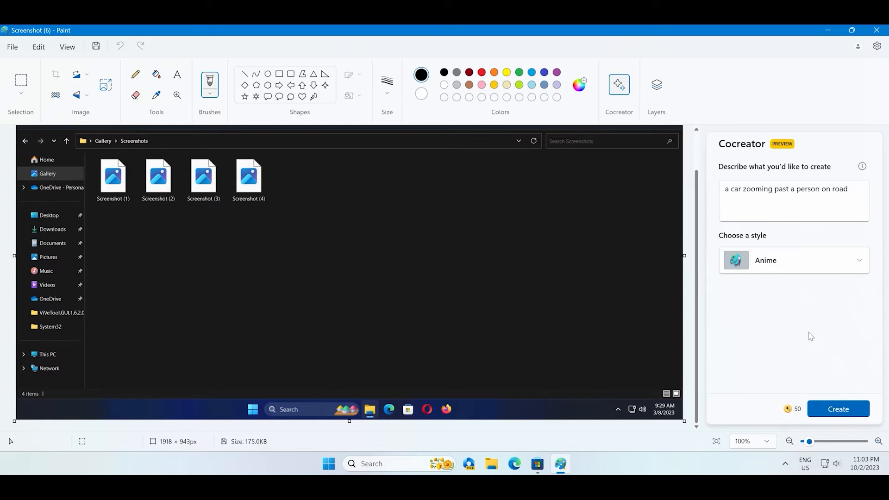
pyautogui.click(841, 412)
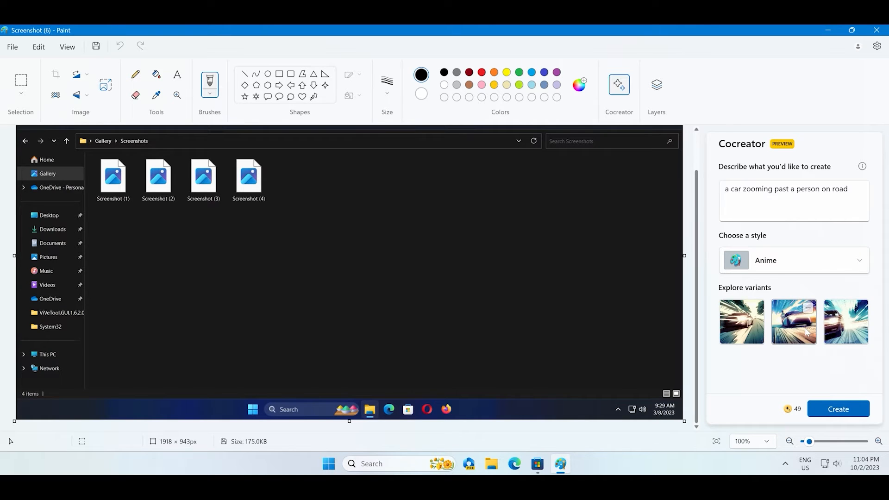
# - Place the second variant on the canvas and stretch it across the full canvas width
pyautogui.click(807, 332)
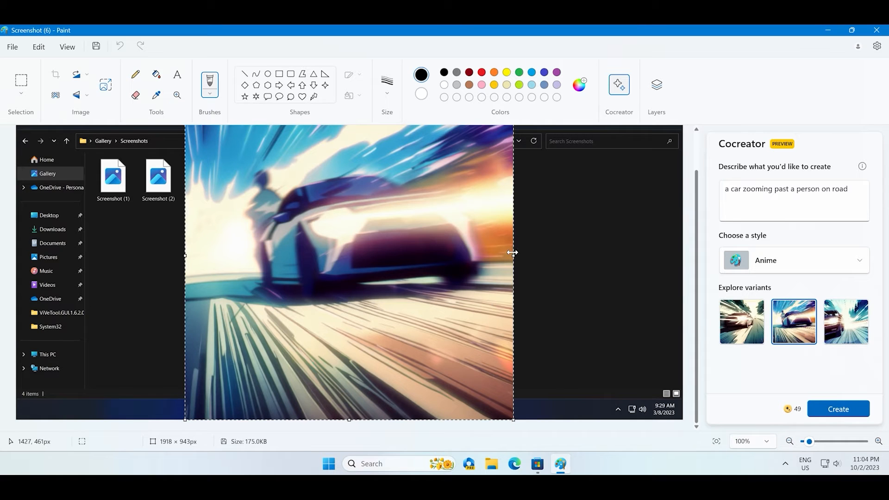
pyautogui.moveTo(512, 253); pyautogui.dragTo(681, 273)
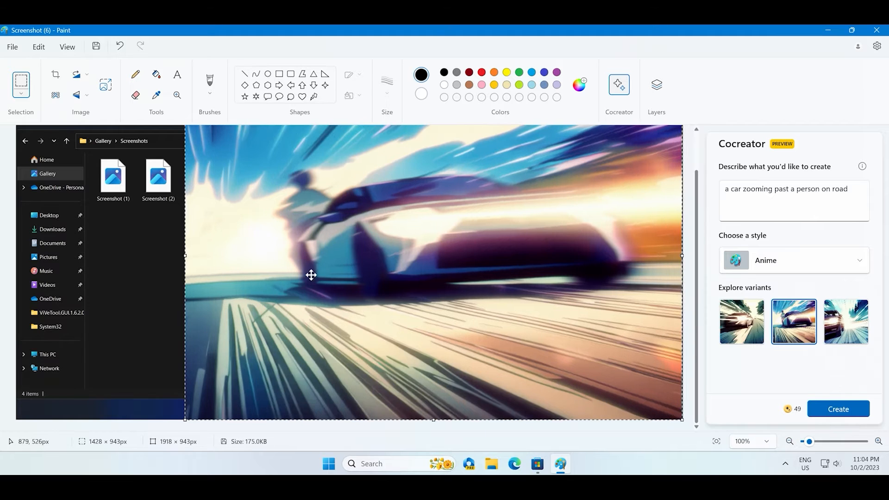
pyautogui.moveTo(185, 256); pyautogui.dragTo(16, 248)
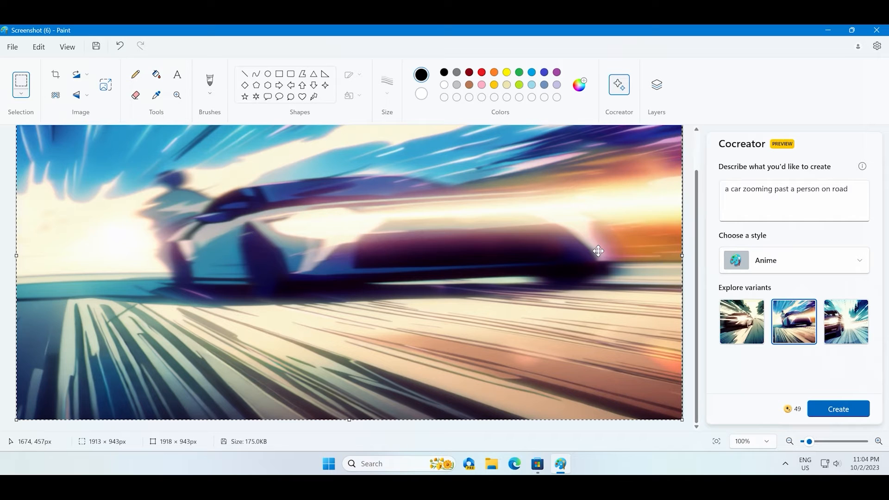
# - Switch the Cocreator style to Photorealistic
pyautogui.click(857, 191)
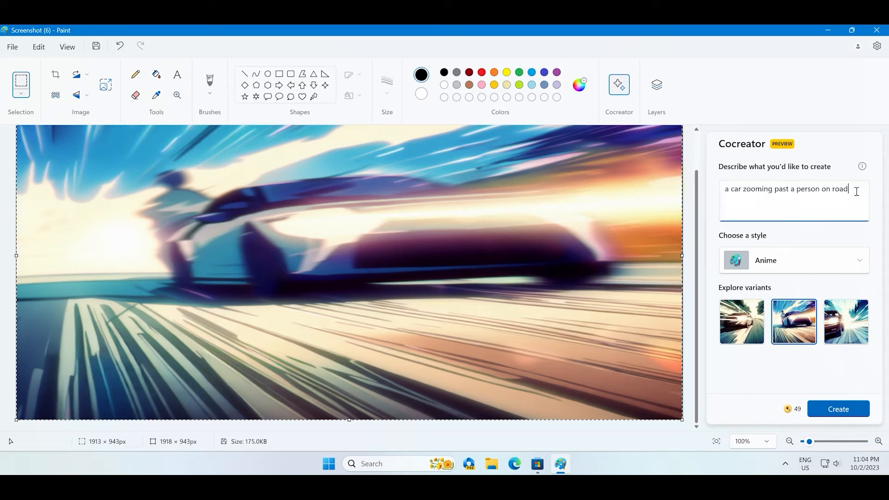
pyautogui.click(794, 260)
pyautogui.click(694, 397)
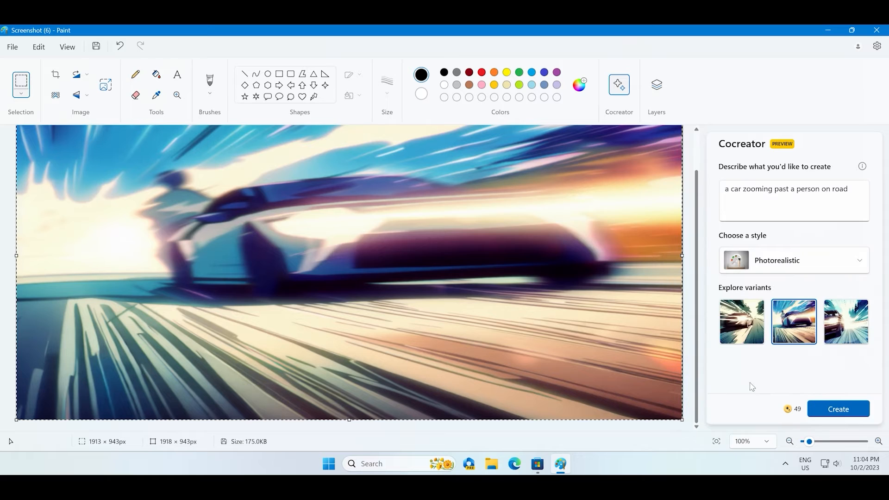
# - Replace the prompt with 'a cat fighting with a chimpanzee on roof of a building surrounded by mice' and try to generate images
pyautogui.tripleClick(805, 188)
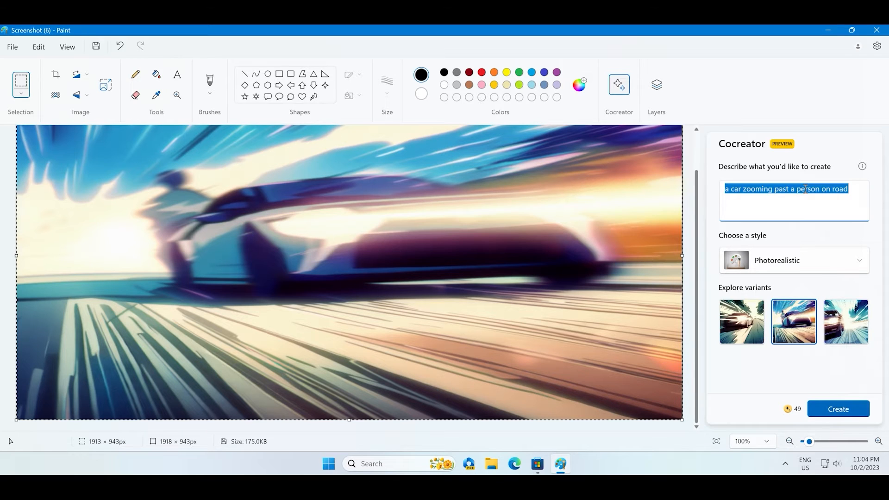
pyautogui.write('a cat ')
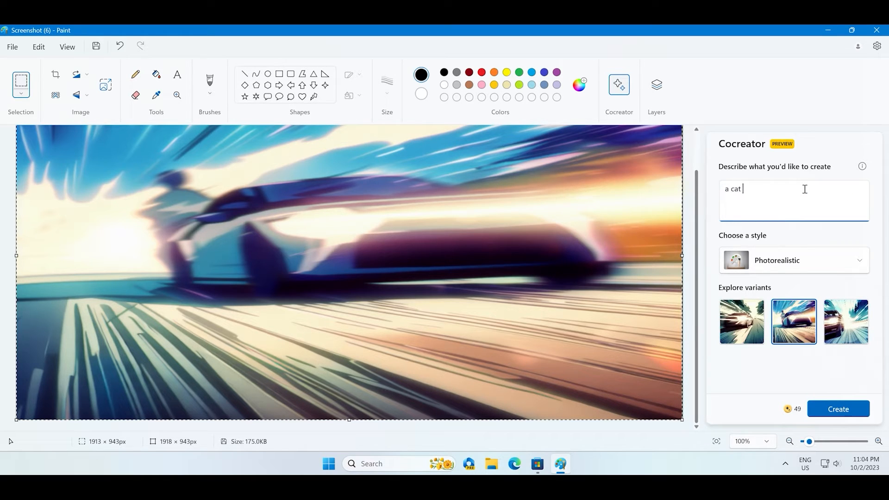
pyautogui.write('fighting with a chimpanzee')
pyautogui.moveTo(835, 340)
pyautogui.write('on roof of a building ')
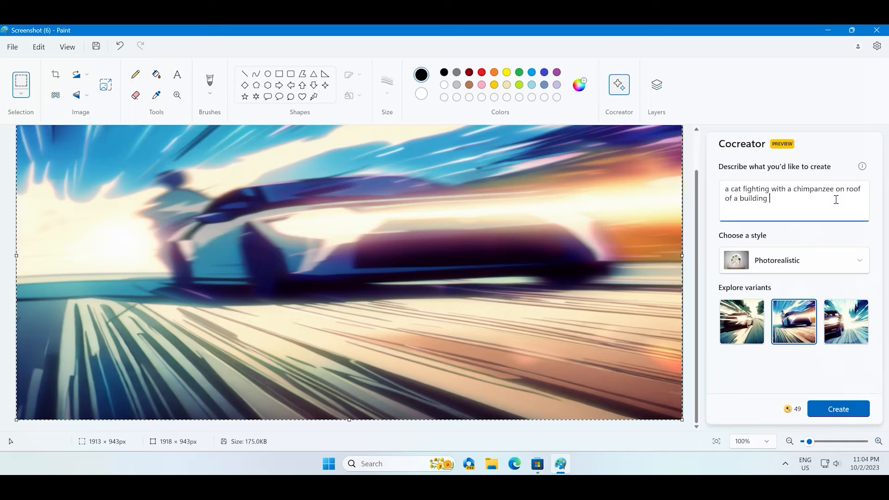
pyautogui.write('surrounded by mice')
pyautogui.click(839, 408)
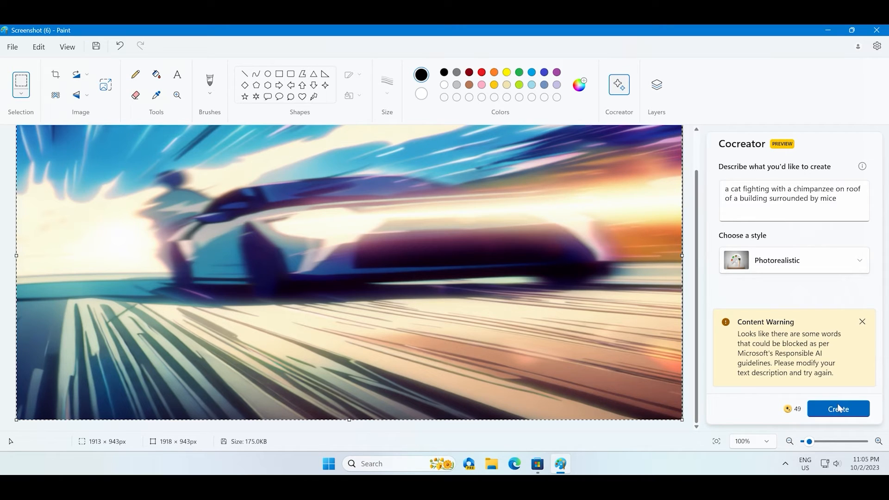
# - Replace 'fighting' with 'wrestling' in the prompt and generate new variants
pyautogui.doubleClick(756, 190)
pyautogui.write('wrestling')
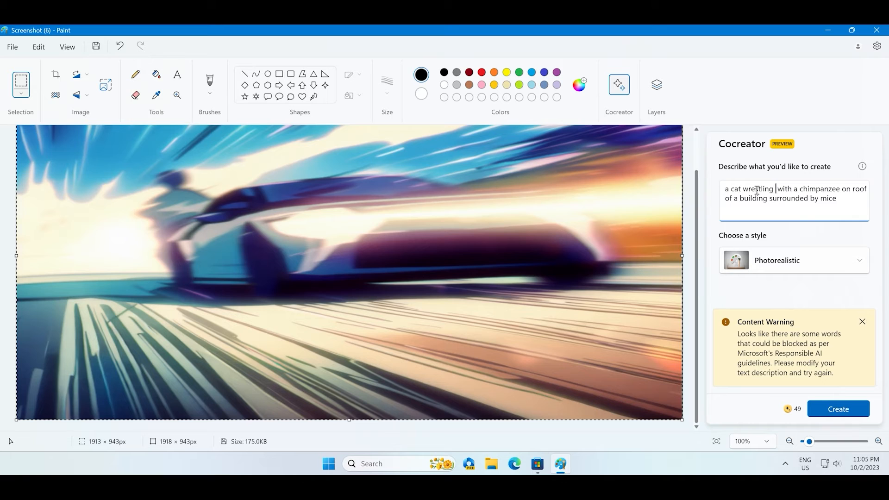
pyautogui.click(829, 409)
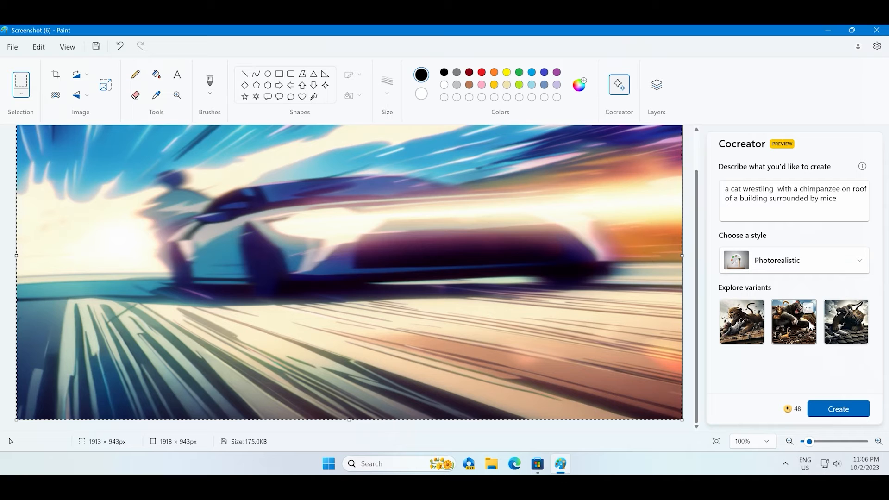
# - Place the second cat variant on the canvas and move it to the canvas's left edge
pyautogui.click(809, 325)
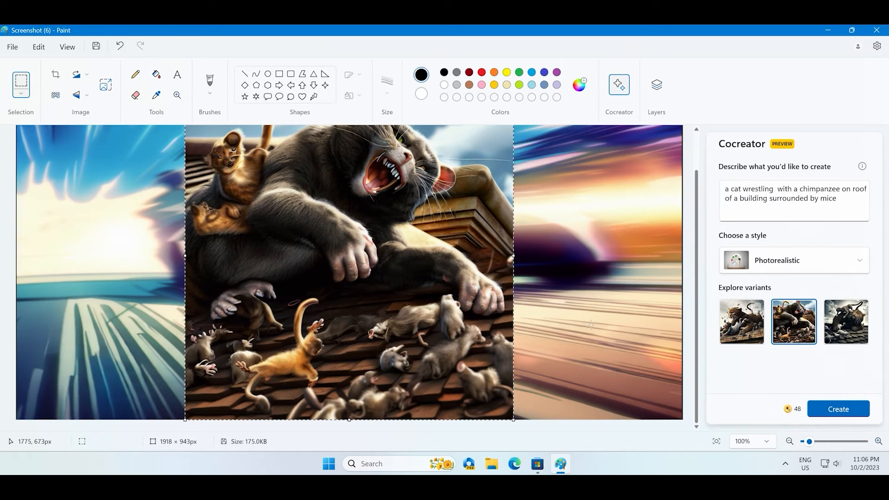
pyautogui.moveTo(387, 290); pyautogui.dragTo(262, 285)
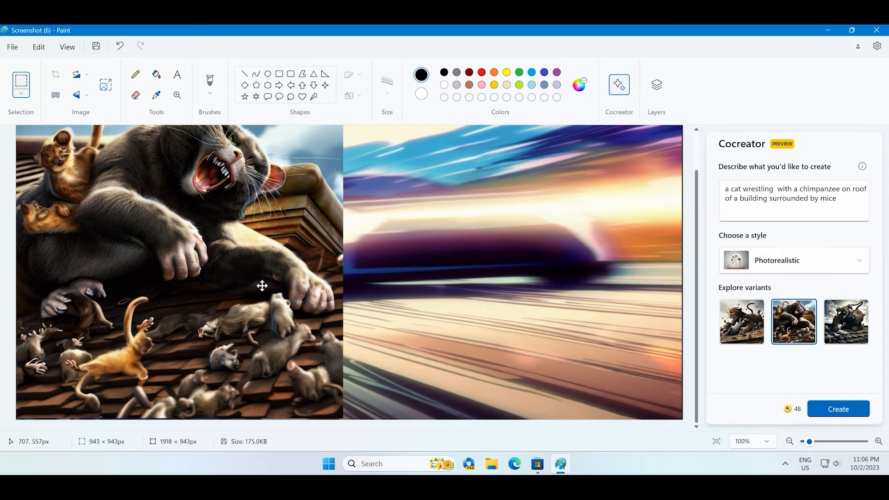
pyautogui.moveTo(262, 285); pyautogui.dragTo(262, 286)
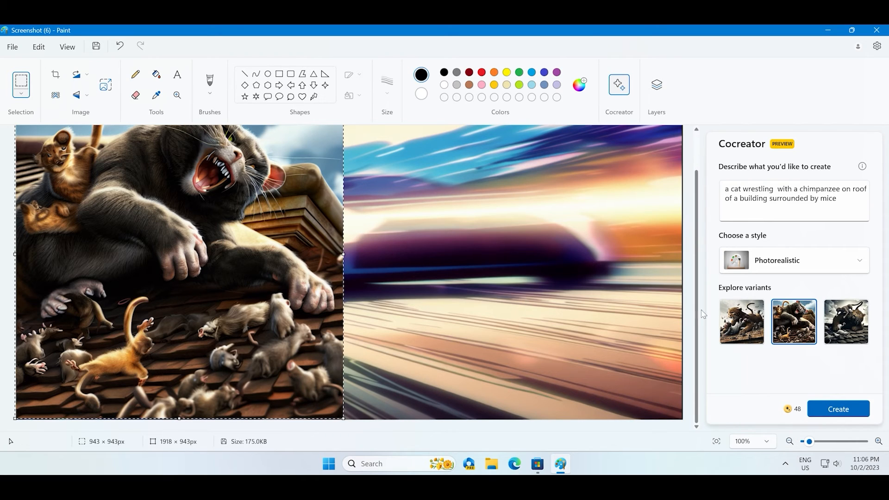
# - Place the third and then the first cat variant, moving the first to the canvas's right edge
pyautogui.click(847, 315)
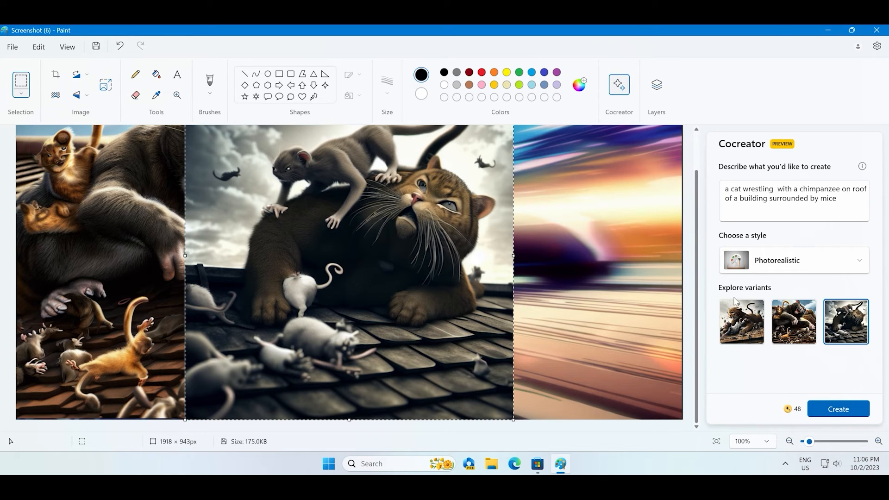
pyautogui.click(743, 332)
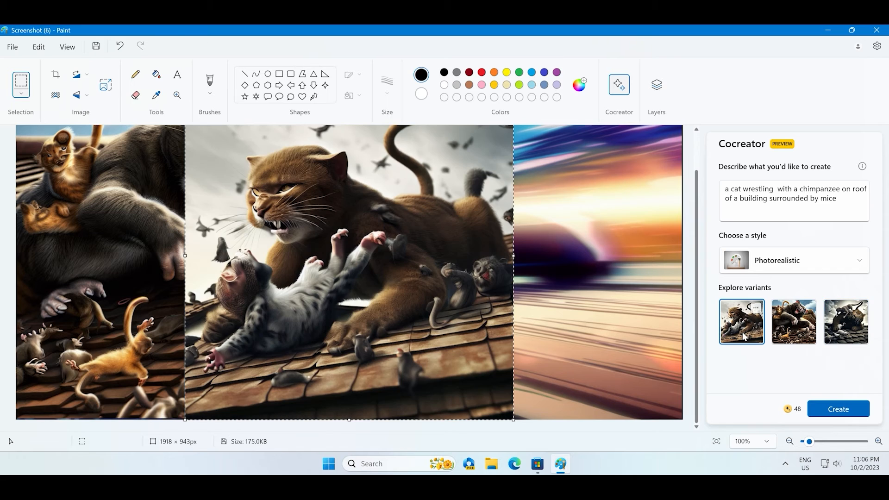
pyautogui.moveTo(379, 282); pyautogui.dragTo(537, 286)
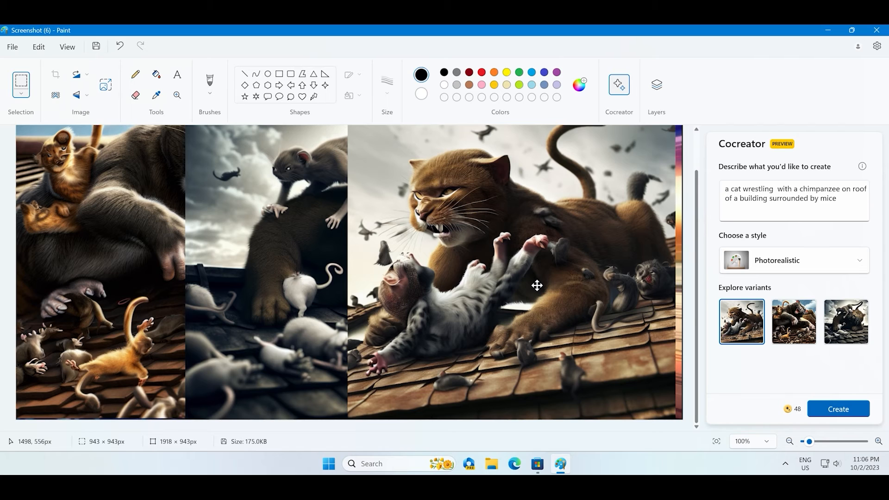
pyautogui.moveTo(537, 285); pyautogui.dragTo(549, 285)
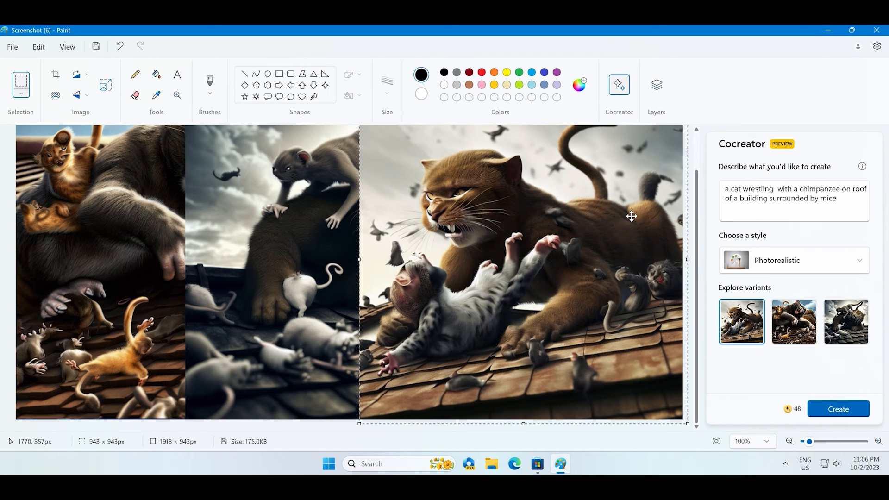
# - Switch the style to Pixel Art and generate new variants
pyautogui.click(807, 259)
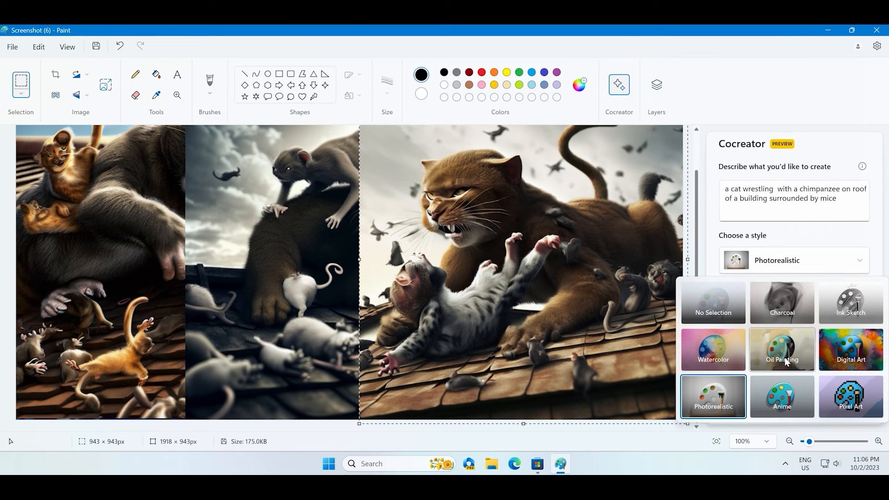
pyautogui.click(861, 392)
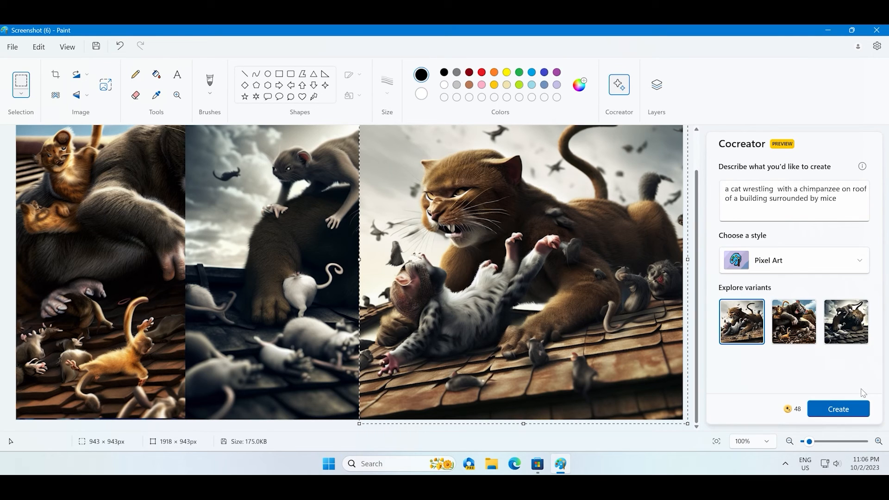
pyautogui.click(838, 410)
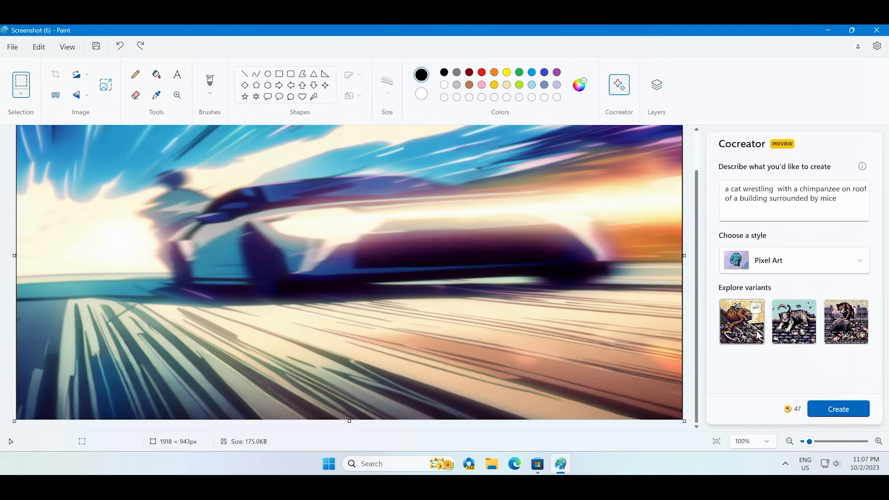
# - Place the first pixel-art variant on the canvas and shift it toward the left
pyautogui.click(751, 331)
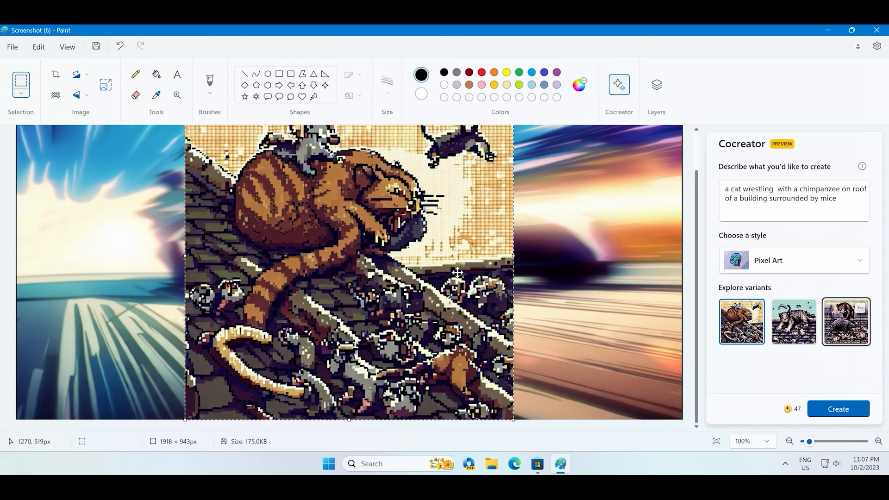
pyautogui.moveTo(336, 298); pyautogui.dragTo(200, 297)
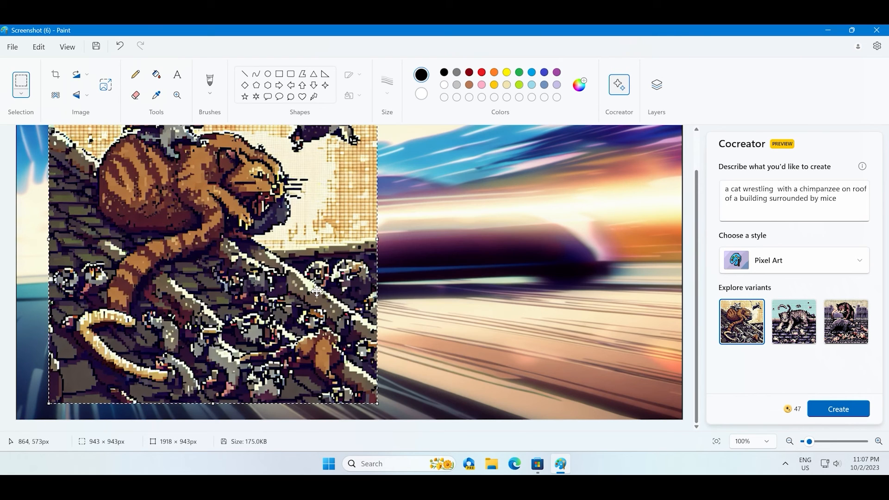
# - Place the second pixel-art variant, move it to the right, and delete it
pyautogui.click(782, 331)
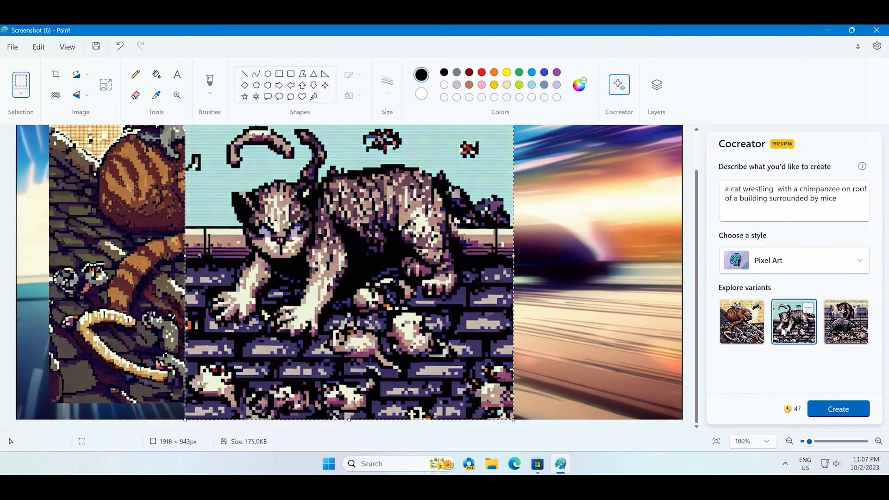
pyautogui.moveTo(371, 268); pyautogui.dragTo(529, 268)
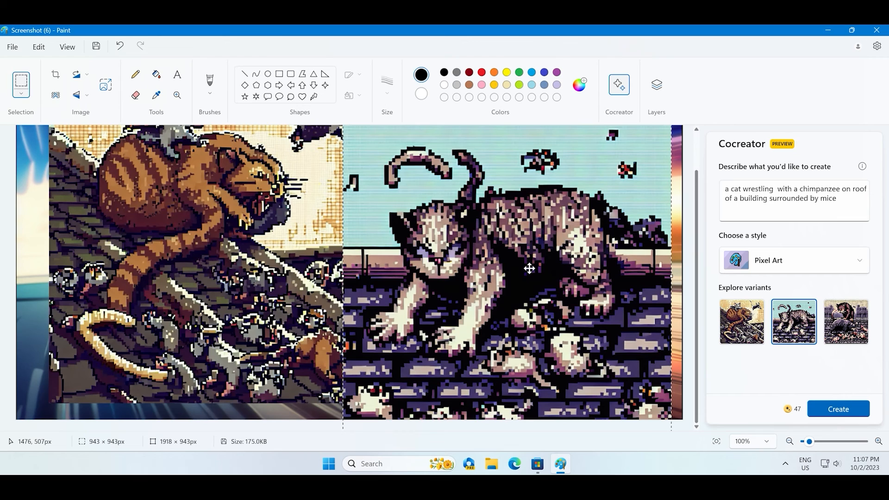
pyautogui.press('Delete')
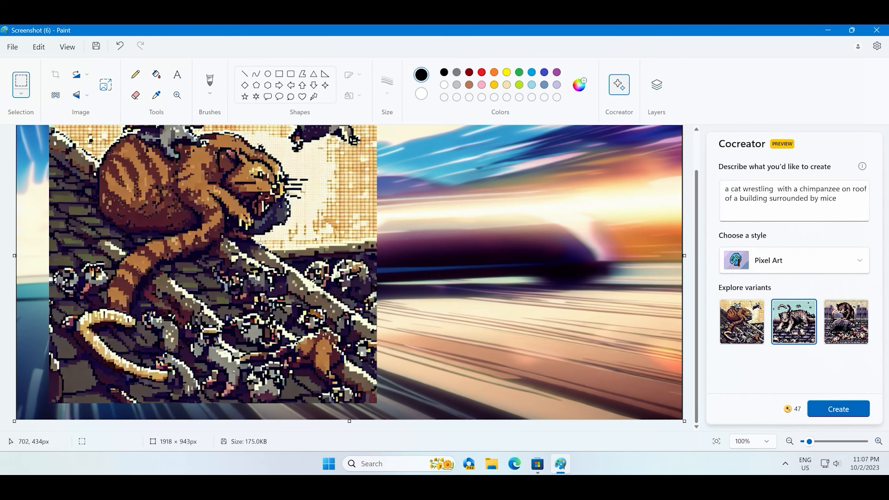
# - Undo the last placement and select the entire prompt text for replacement
pyautogui.hotkey('ctrl', 'z')
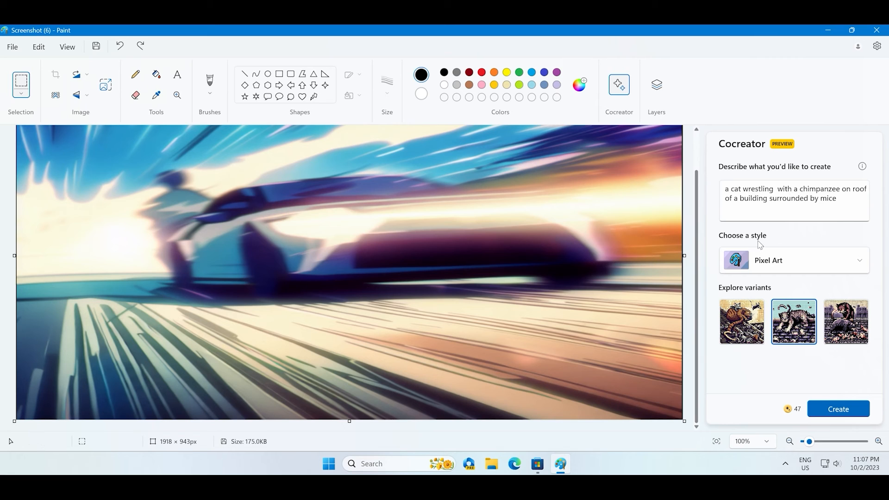
pyautogui.click(772, 201)
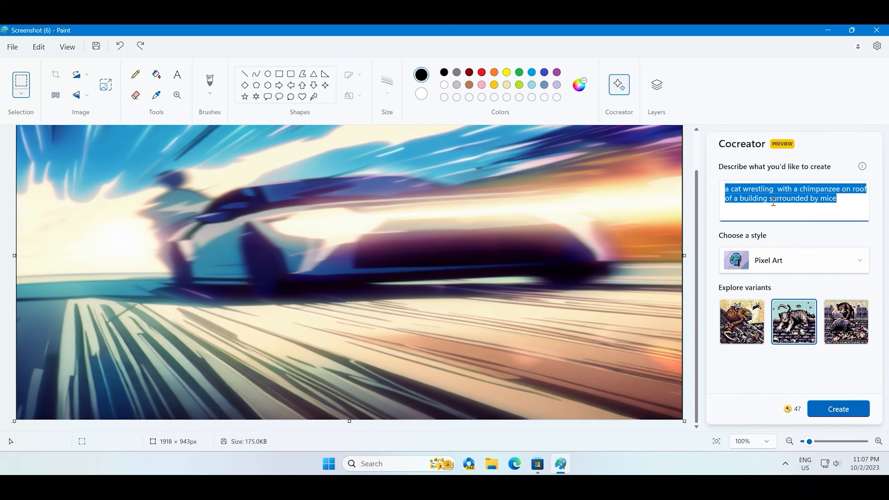